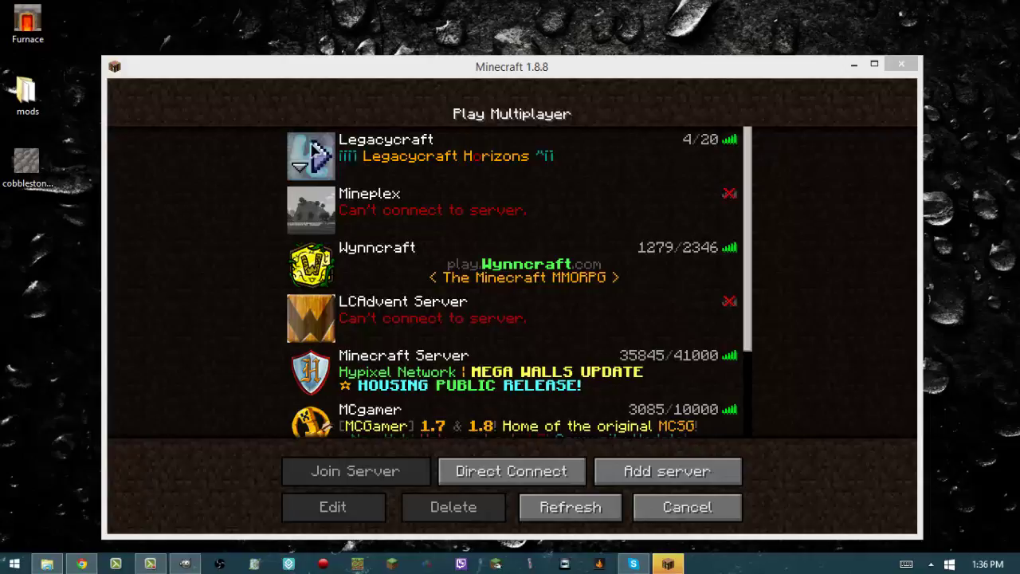
Look over the server icons in the Minecraft multiplayer list, minimize Minecraft and switch to GIMP
mouse_move(311, 338)
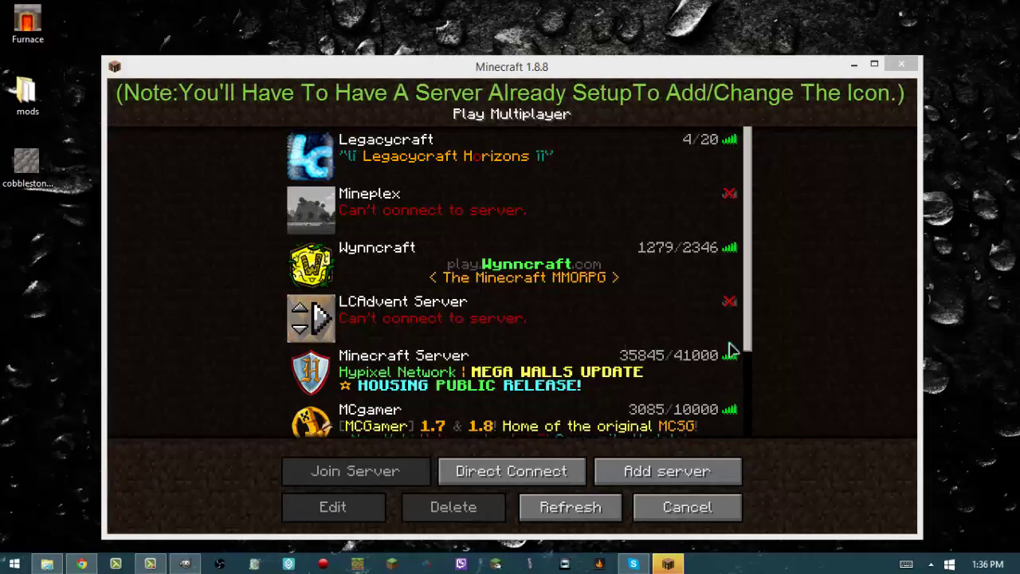
mouse_move(333, 211)
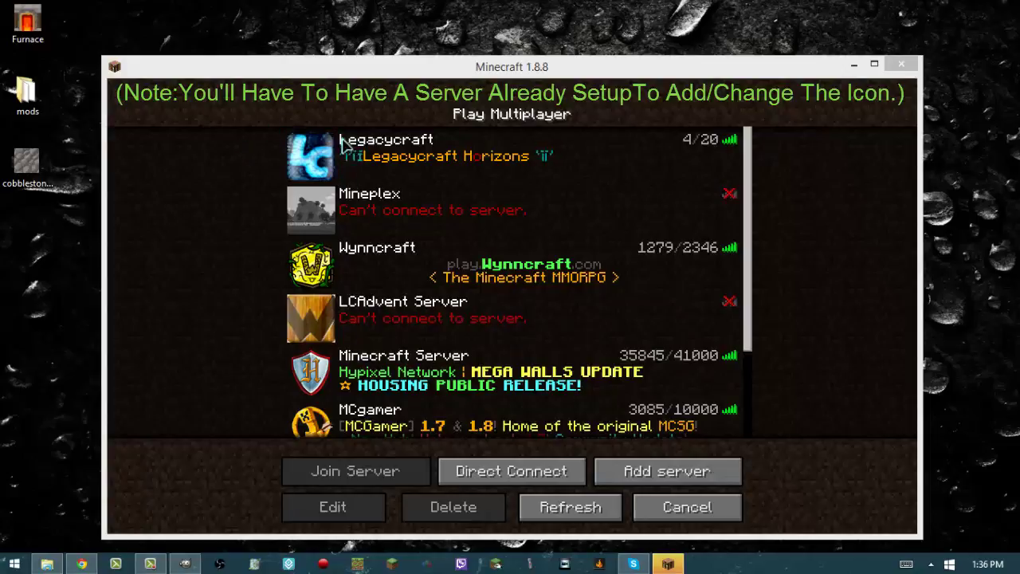
mouse_move(348, 177)
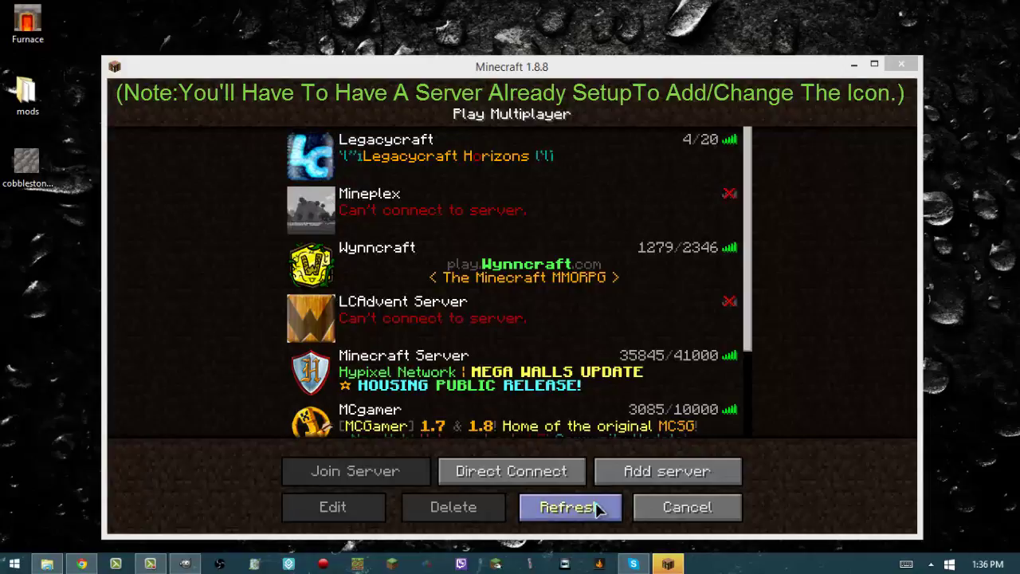
left_click(858, 79)
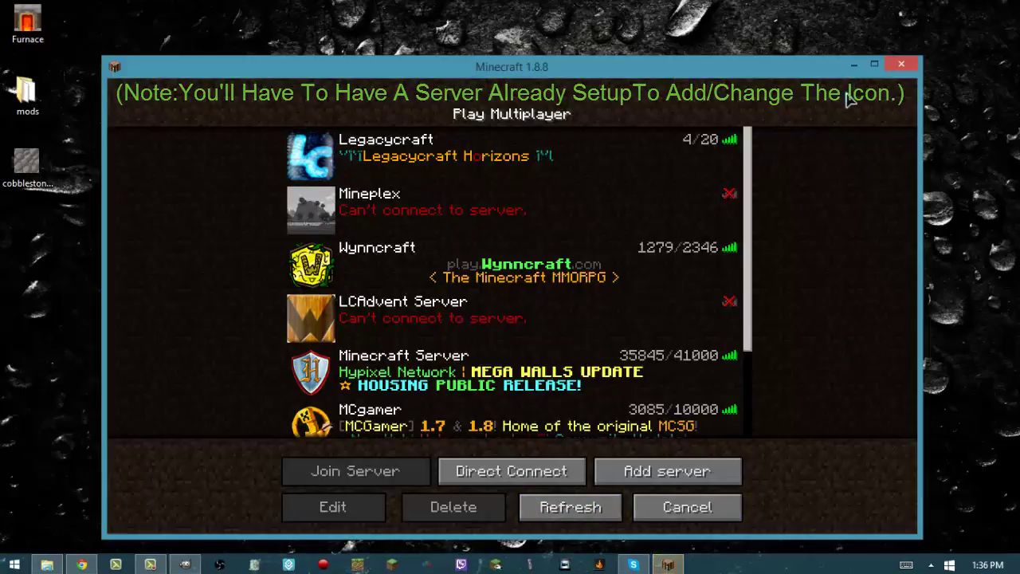
left_click(854, 66)
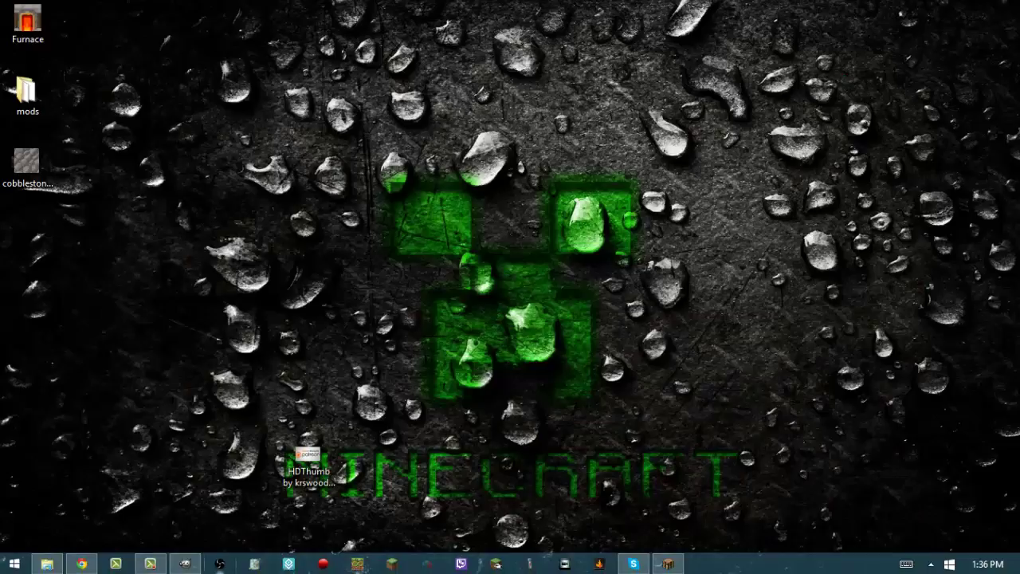
left_click(195, 561)
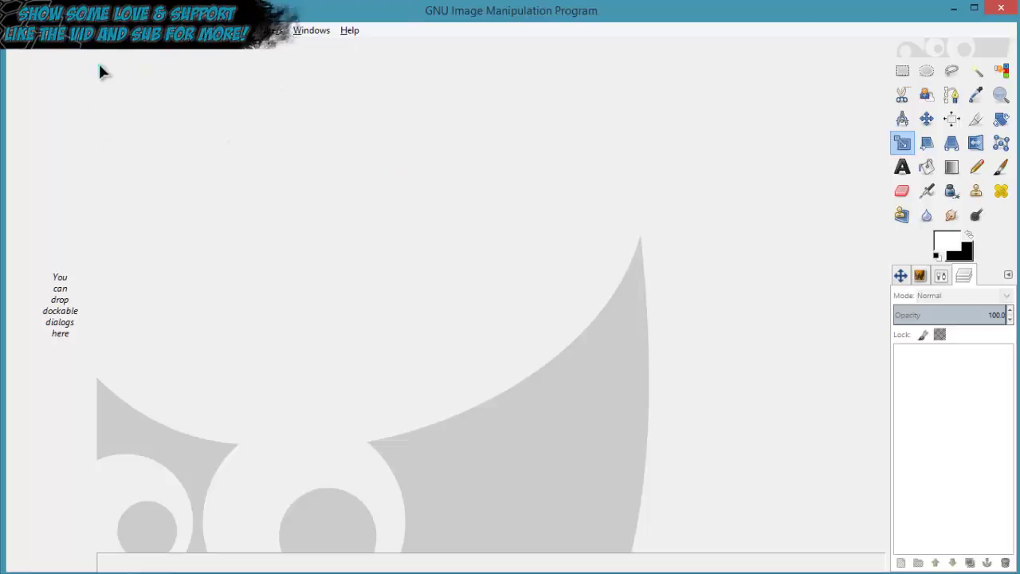
Create a new image 64 pixels wide and 64 pixels high
left_click(18, 30)
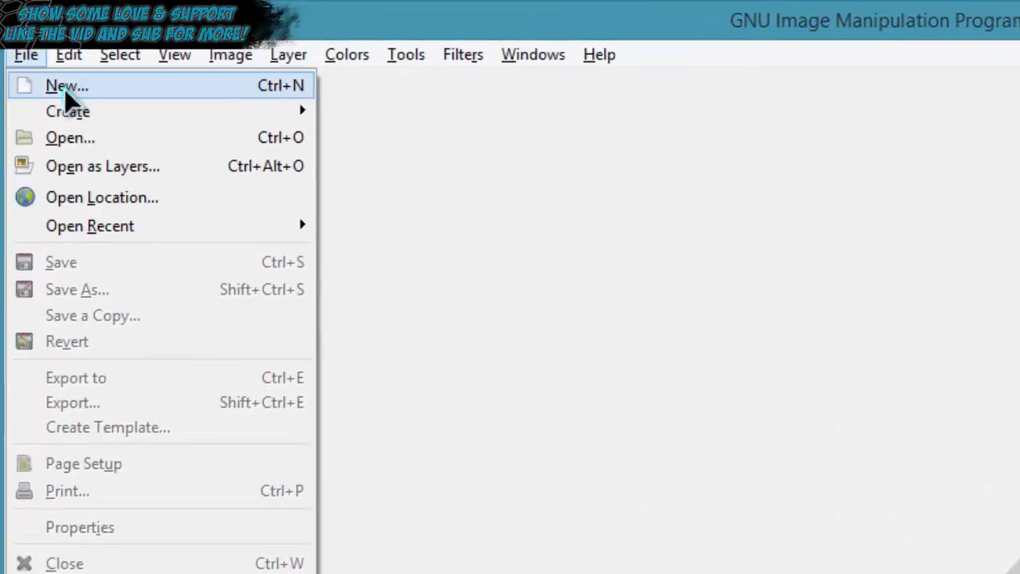
left_click(63, 87)
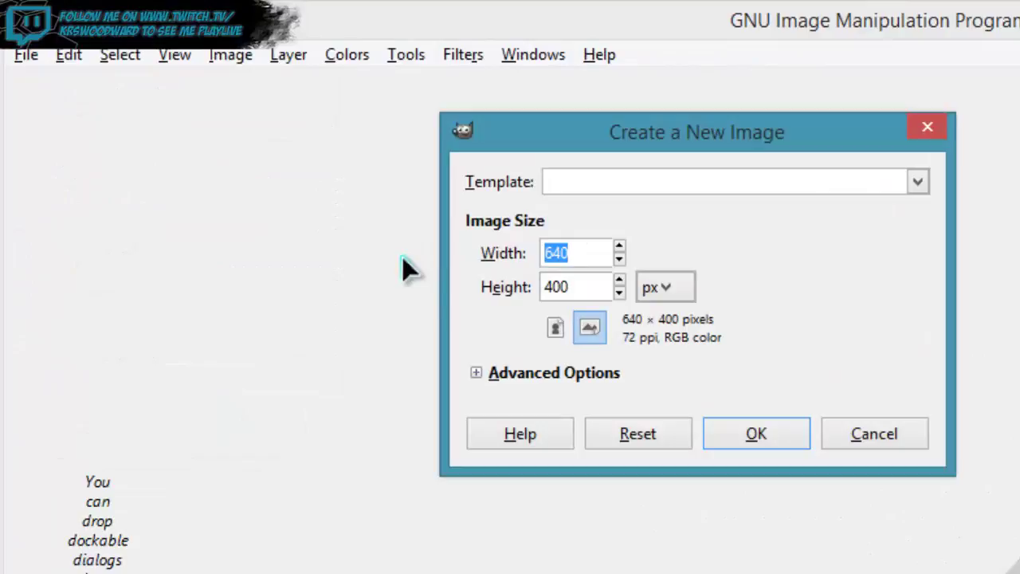
type("64")
left_click(582, 287)
double_click(558, 287)
type("64")
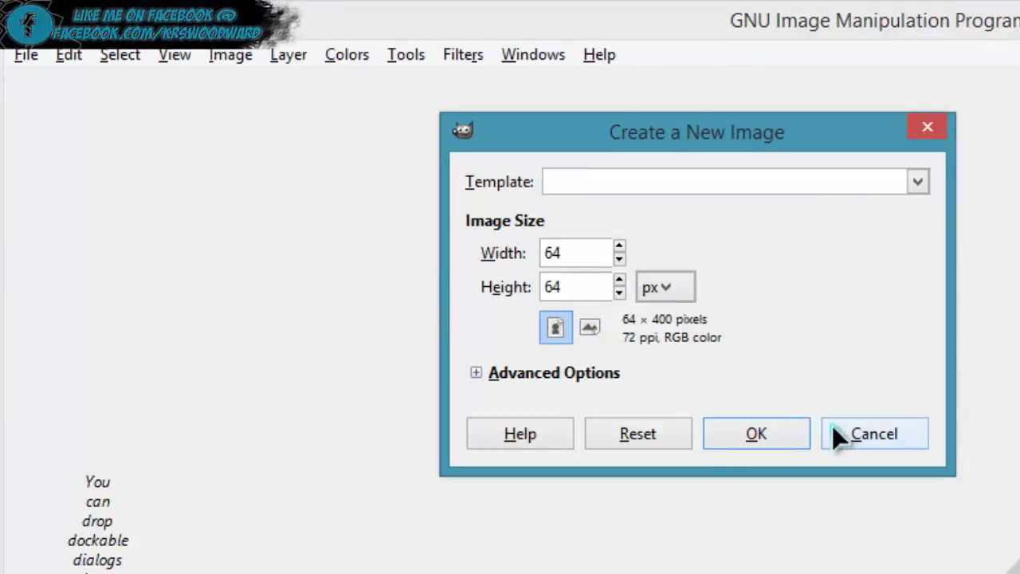
left_click(761, 440)
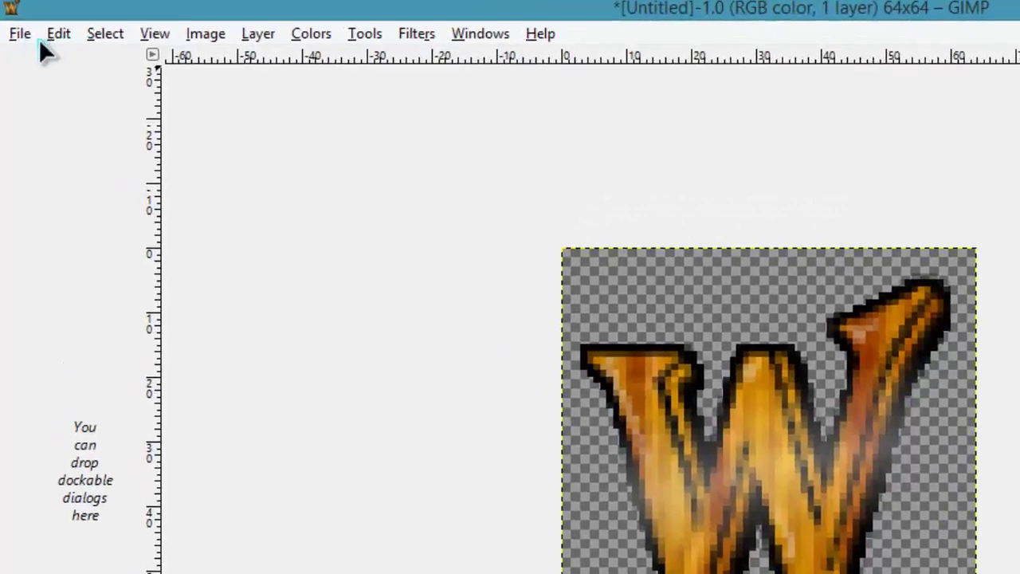
Export the W logo image to the Desktop as server-icon.png with the default PNG options
left_click(20, 34)
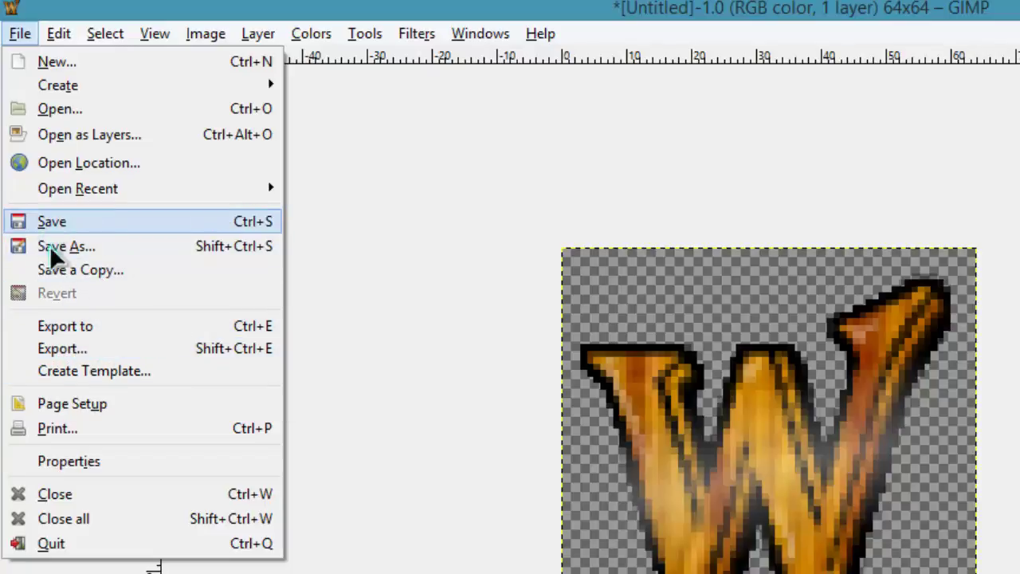
left_click(50, 349)
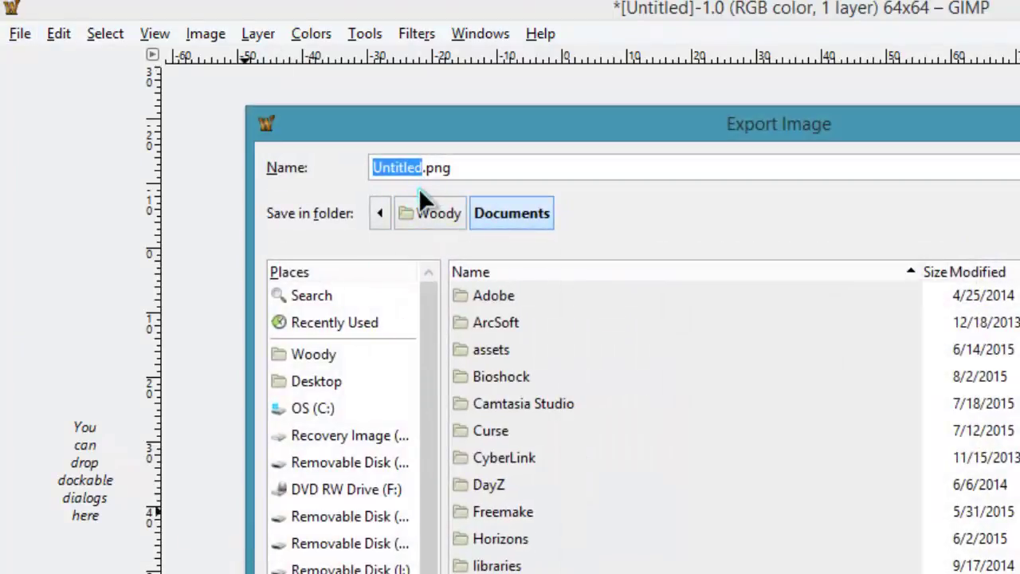
type("server-")
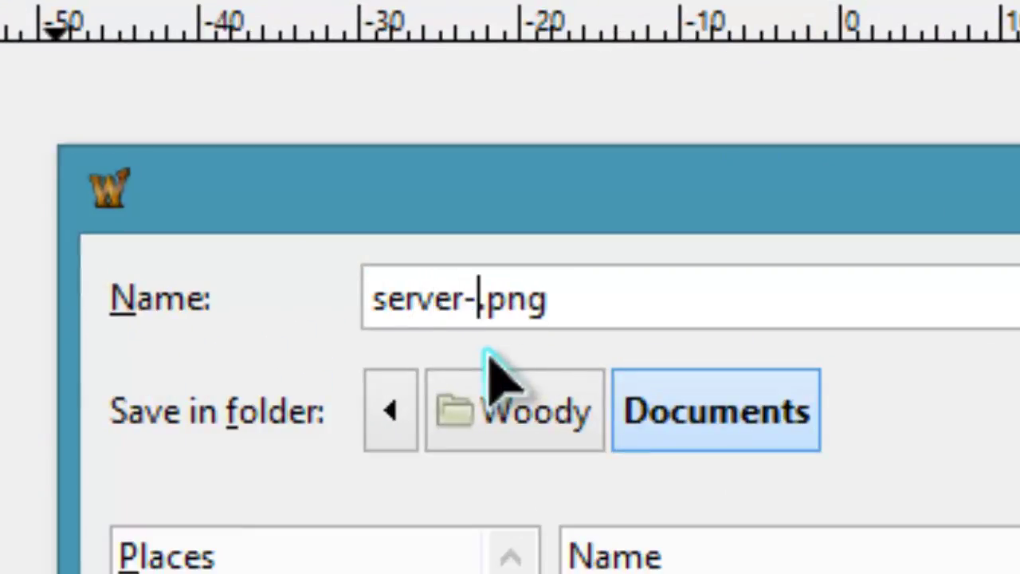
type("icon")
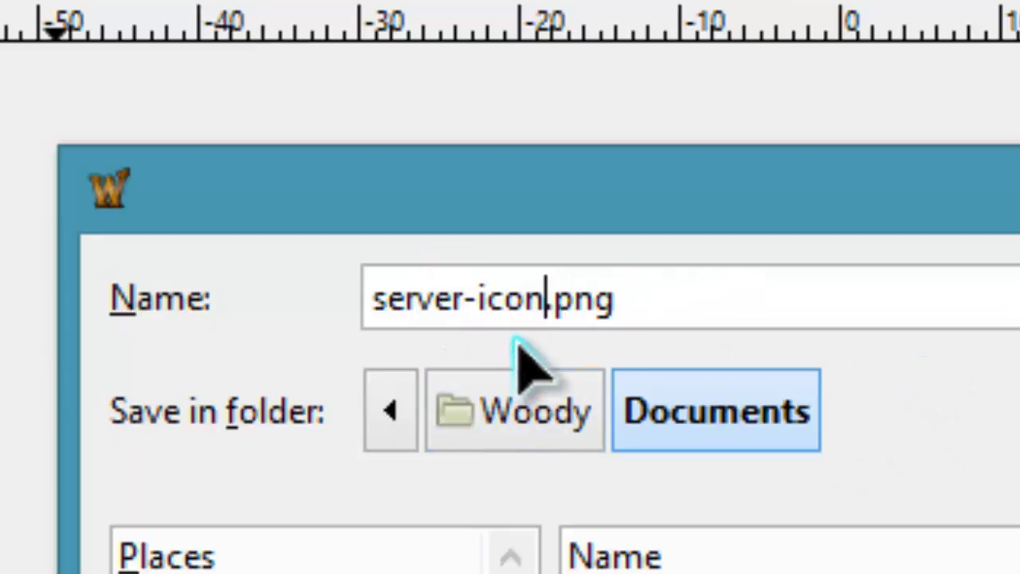
triple_click(587, 295)
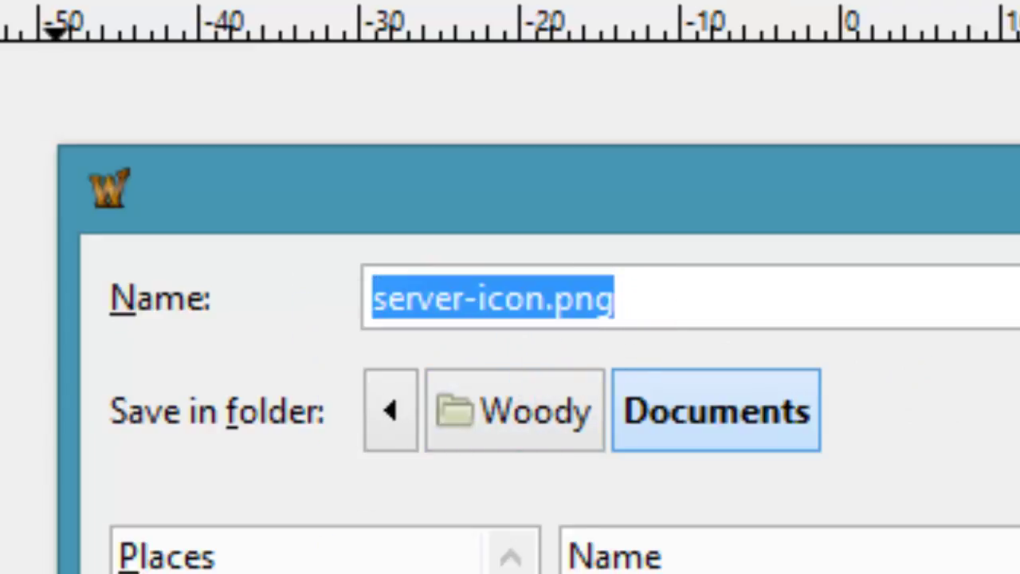
left_click(184, 570)
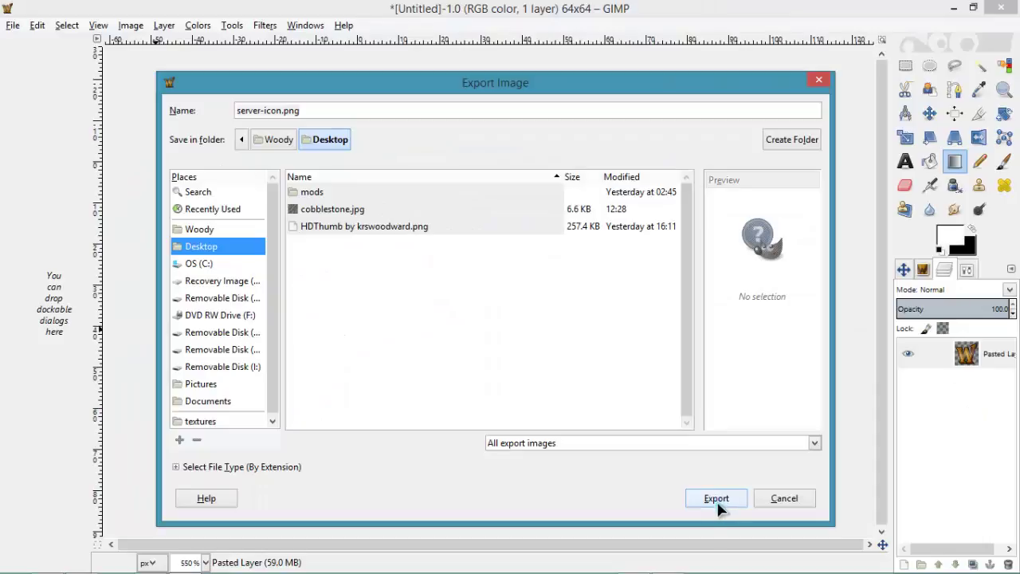
left_click(716, 502)
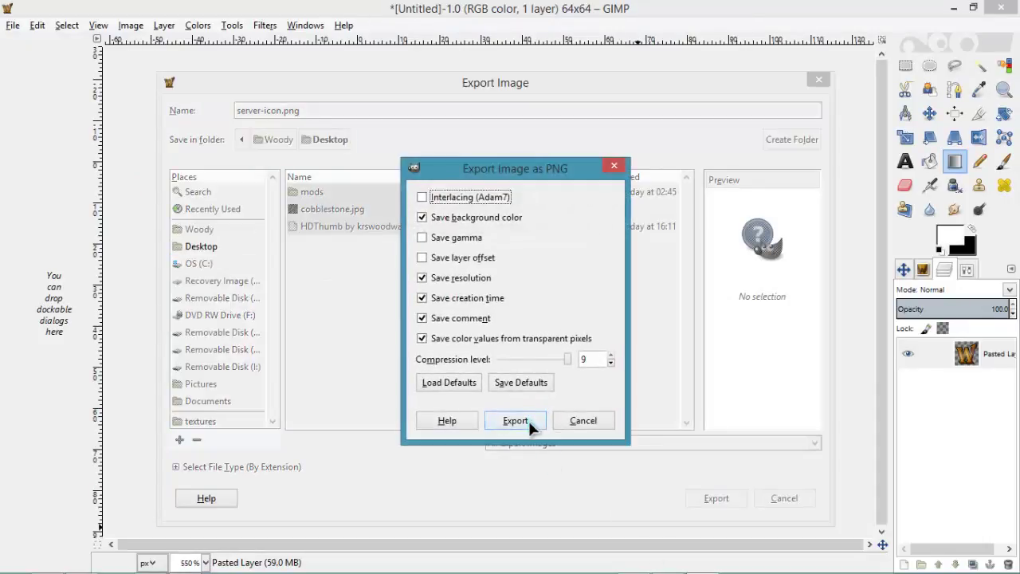
left_click(528, 420)
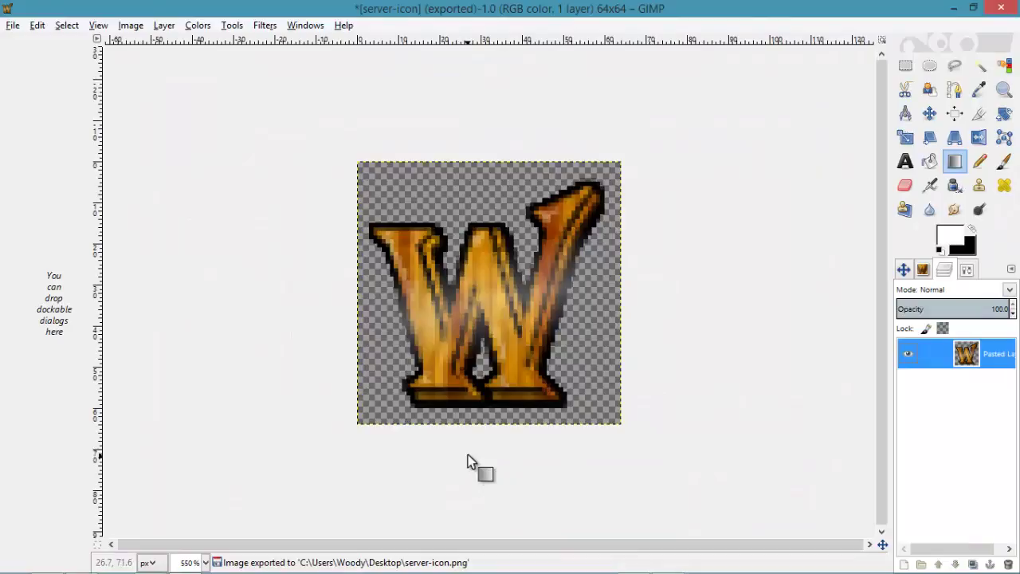
Minimize GIMP and check the dimensions and file type of server-icon.png in its detailed properties
left_click(954, 8)
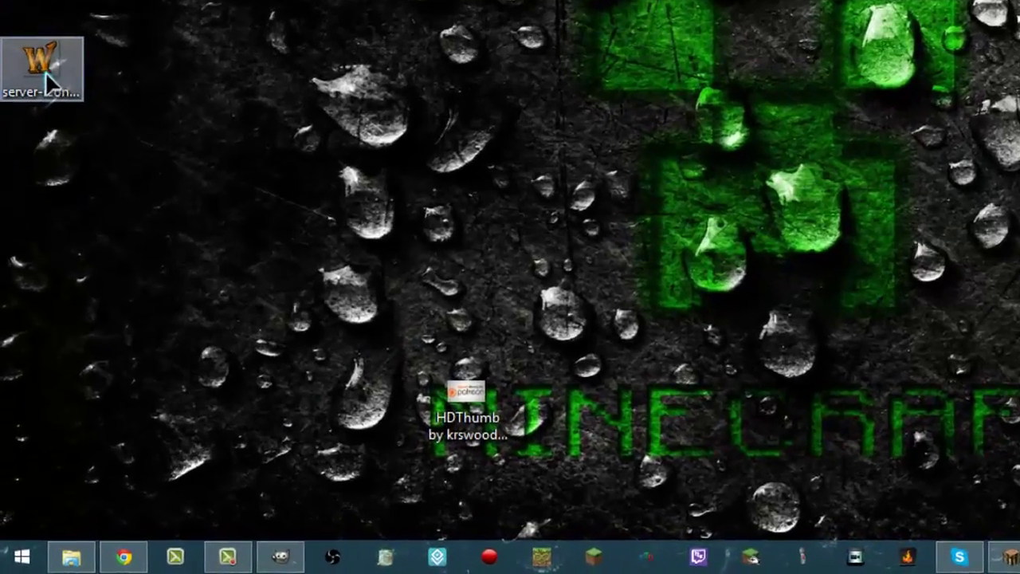
right_click(29, 249)
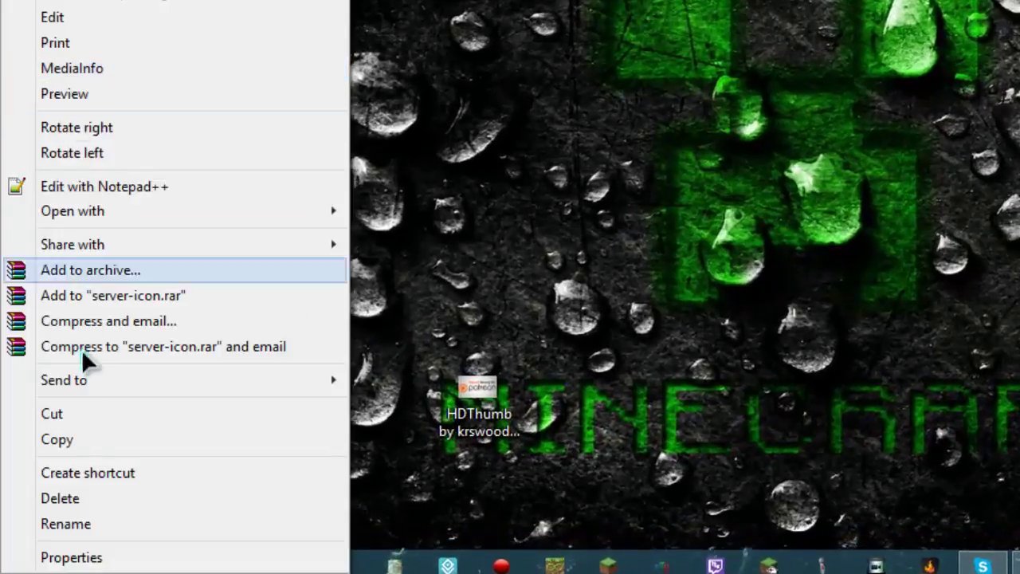
left_click(71, 558)
left_click(204, 29)
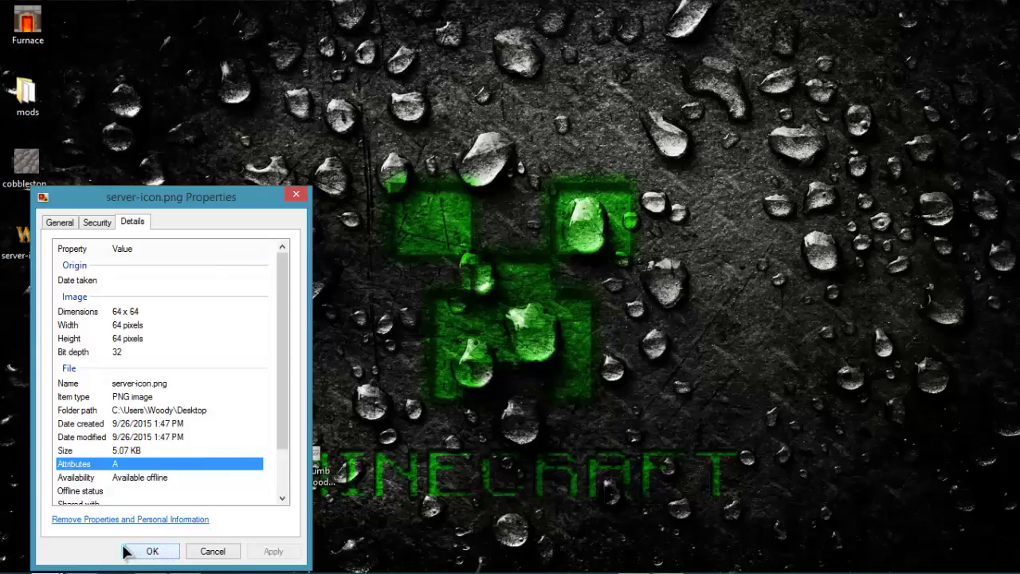
left_click(152, 551)
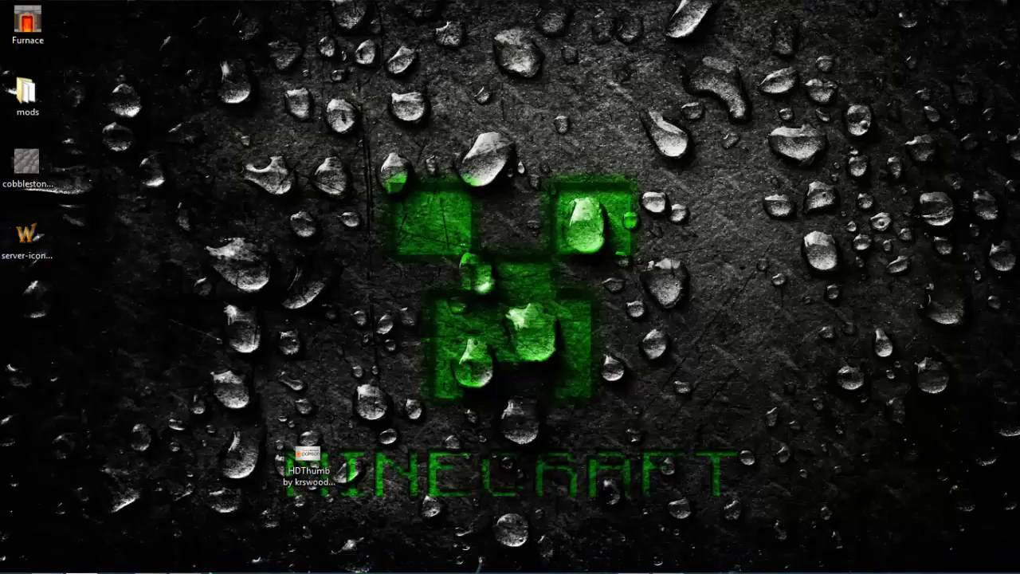
Bring up the Self Server 1.8.5 folder in File Explorer and locate its existing server-icon.png
mouse_move(48, 569)
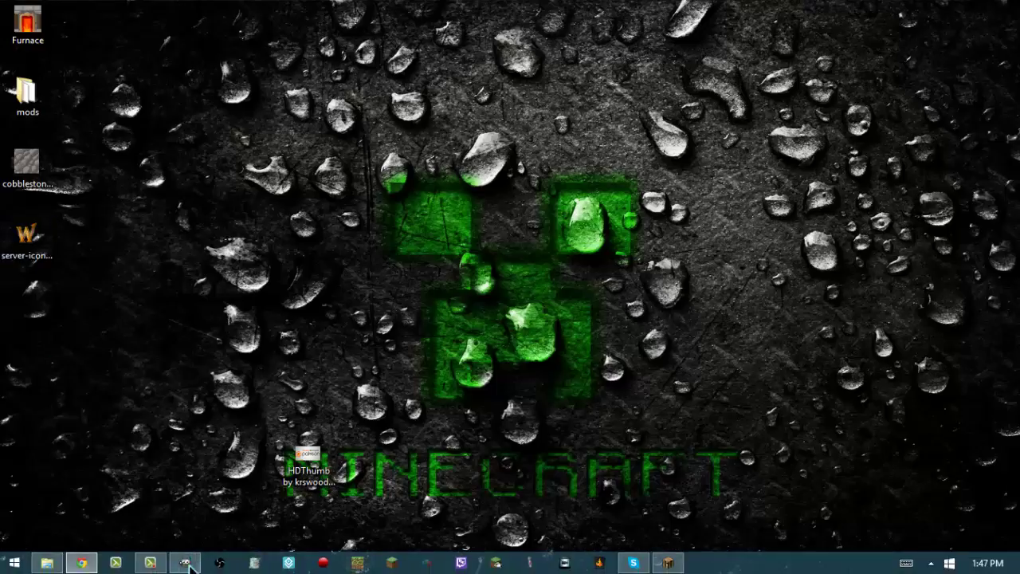
left_click(48, 563)
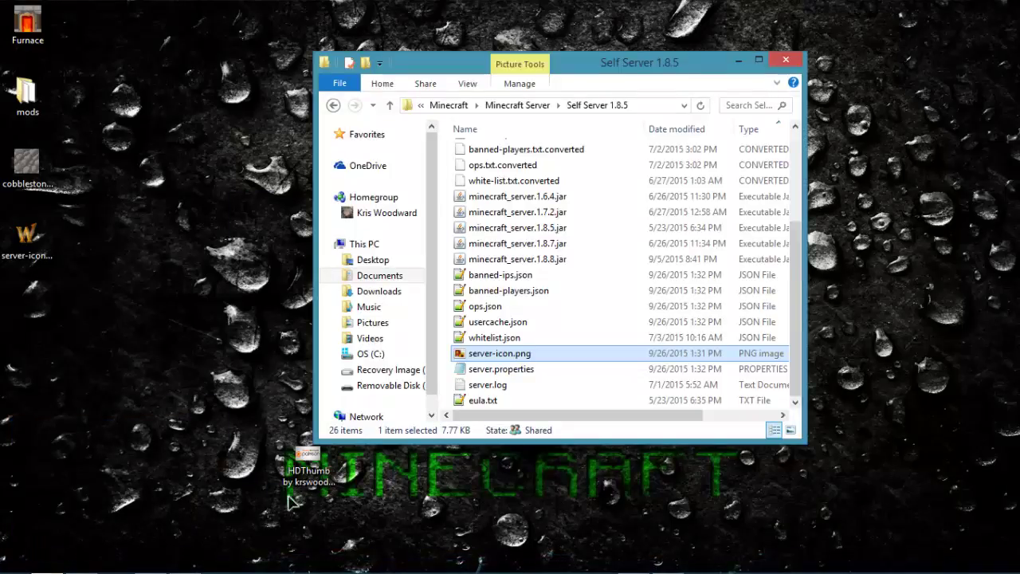
scroll(805, 199, "up", 3)
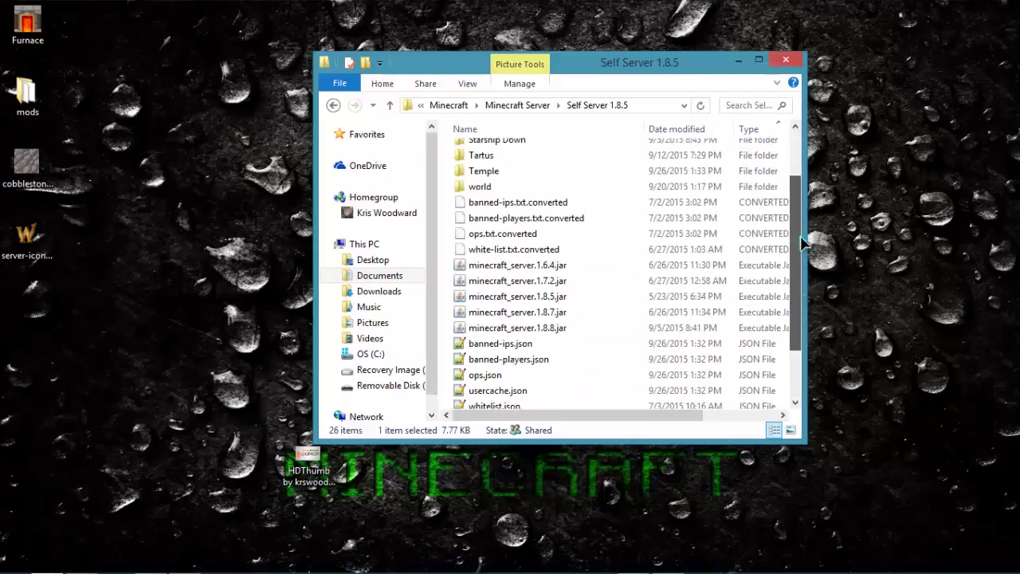
scroll(805, 200, "down", 3)
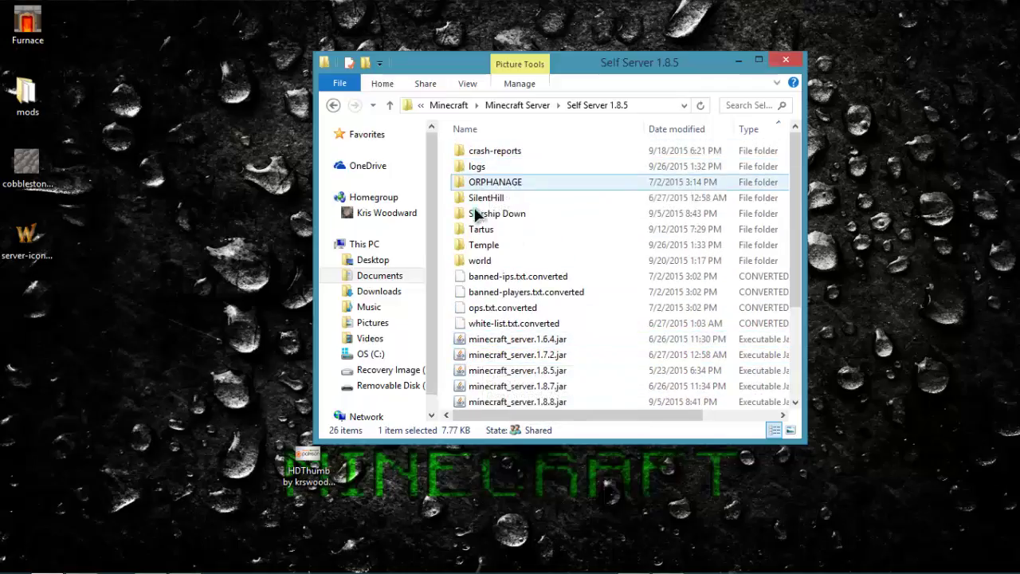
scroll(497, 327, "down", 3)
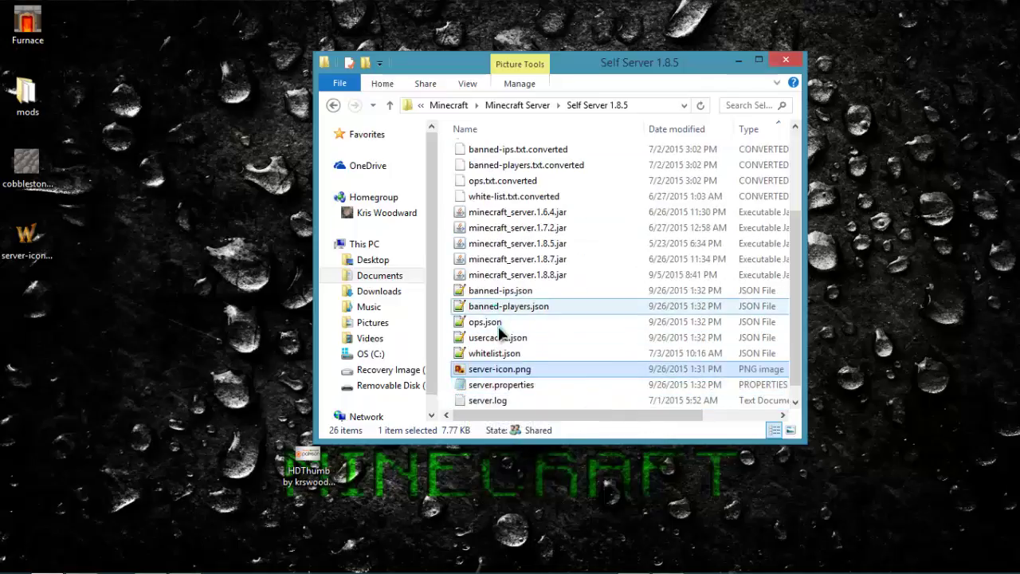
scroll(500, 333, "down", 1)
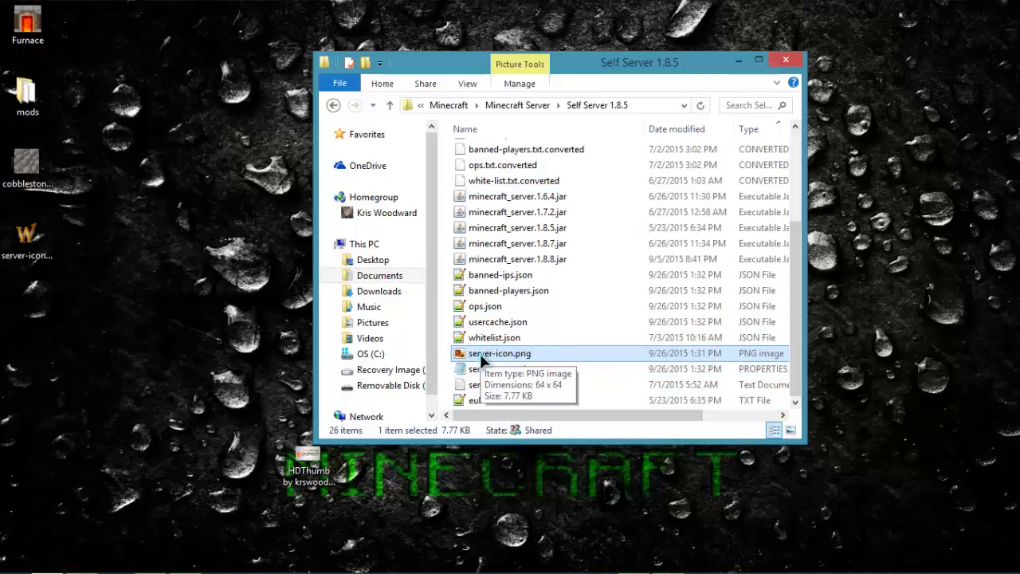
Switch to Chrome and examine the hosted server's FTP file listing
mouse_move(271, 566)
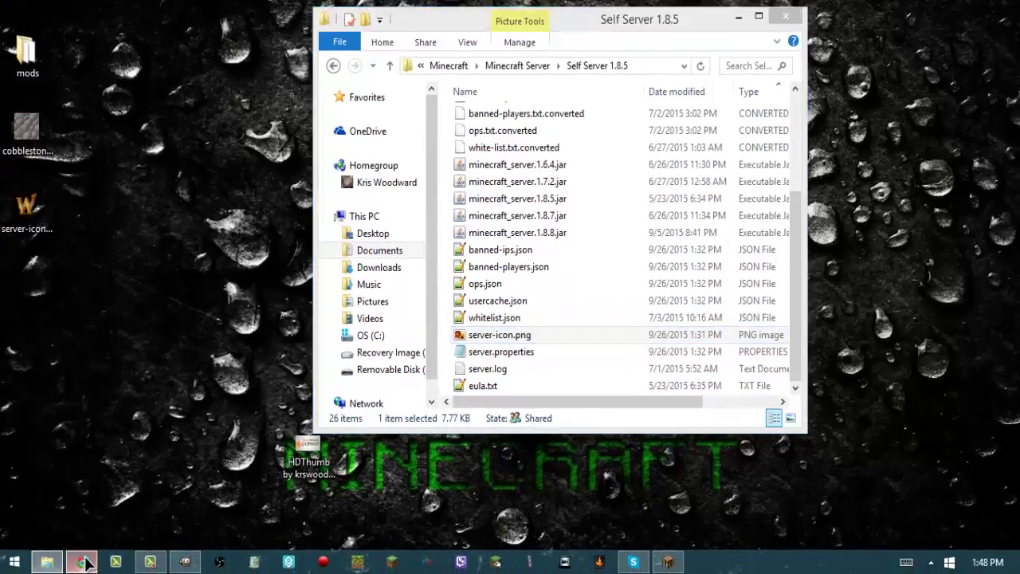
left_click(81, 562)
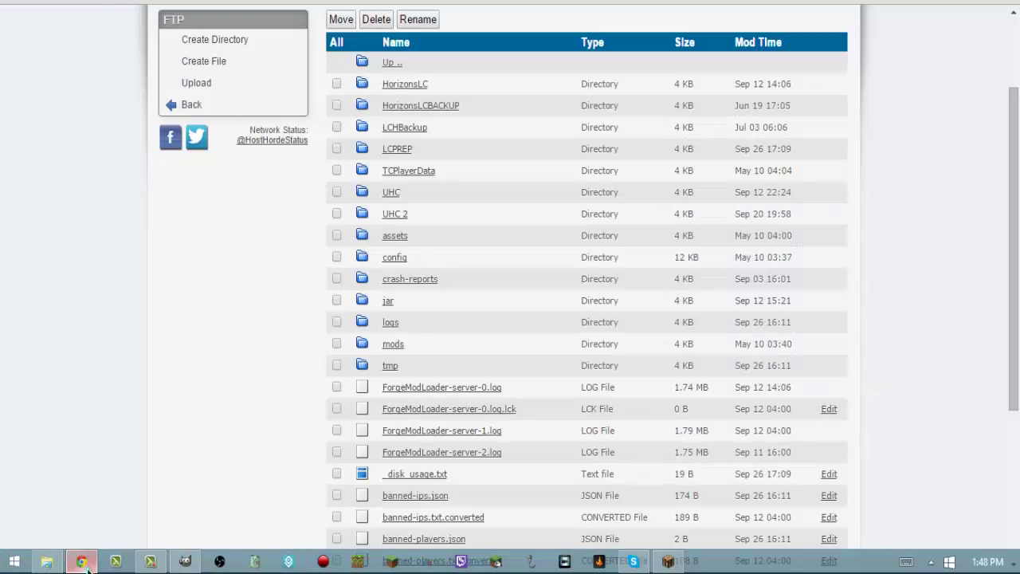
double_click(182, 19)
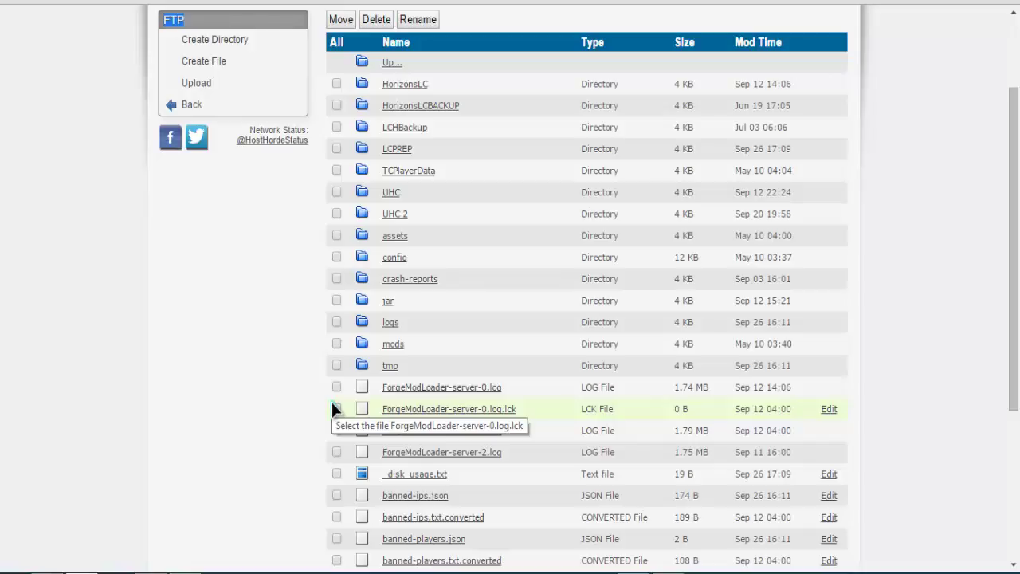
scroll(487, 387, "down", 3)
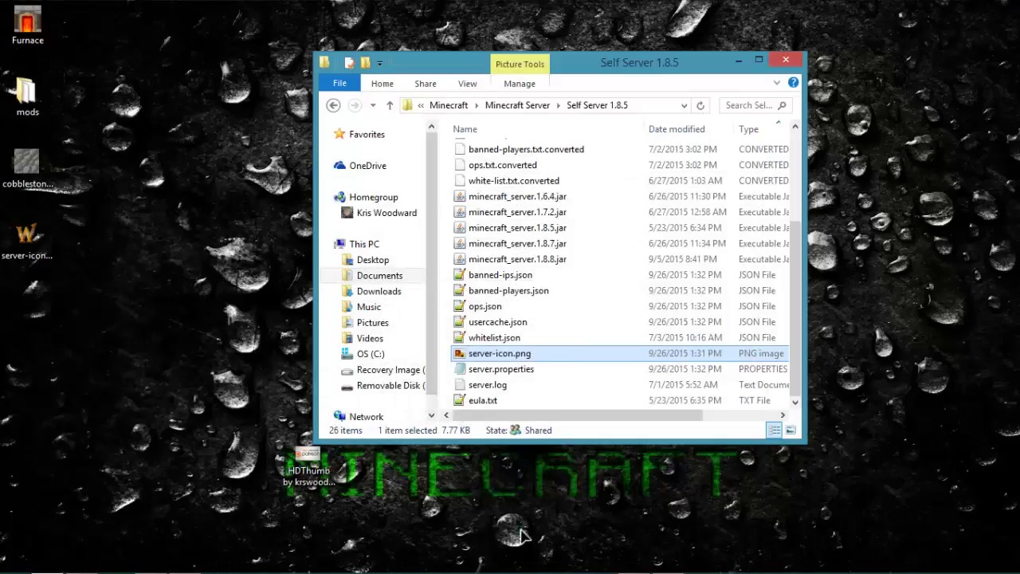
Move server-icon.png from the desktop into the Self Server 1.8.5 folder, replacing the existing file, and launch minecraft_server.1.8.8.jar
left_click_drag(499, 353, 451, 271)
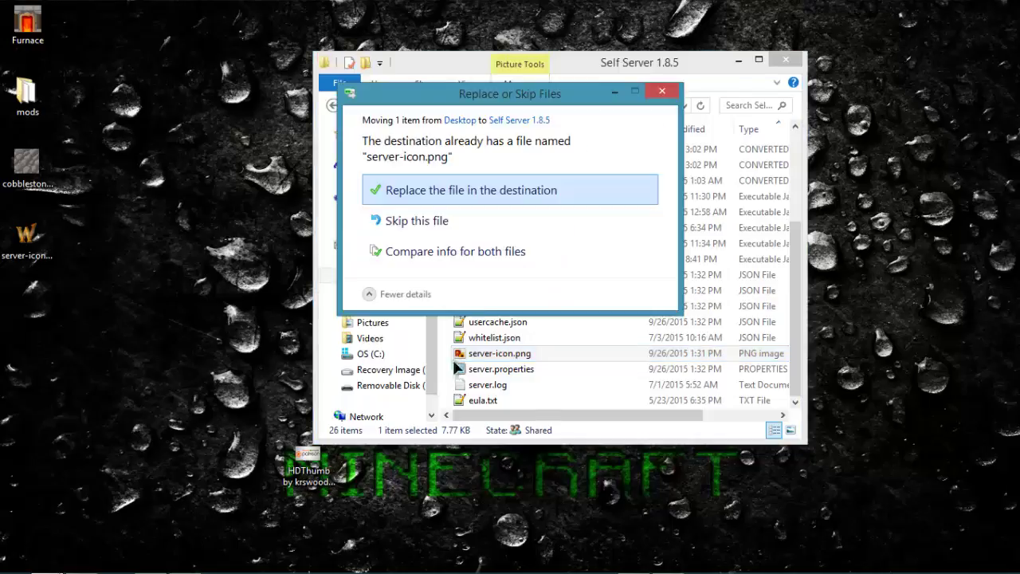
left_click(416, 192)
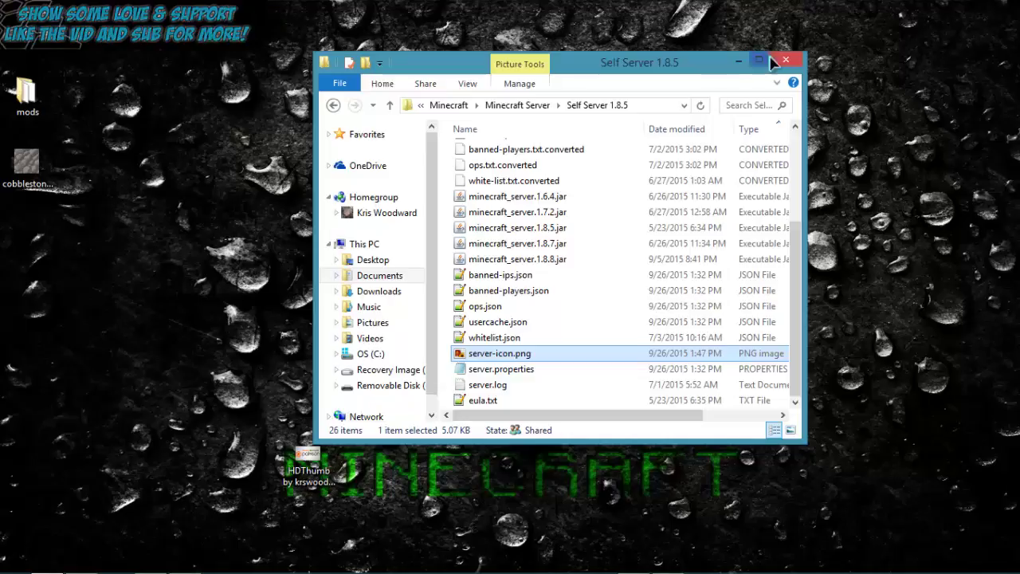
left_click(500, 261)
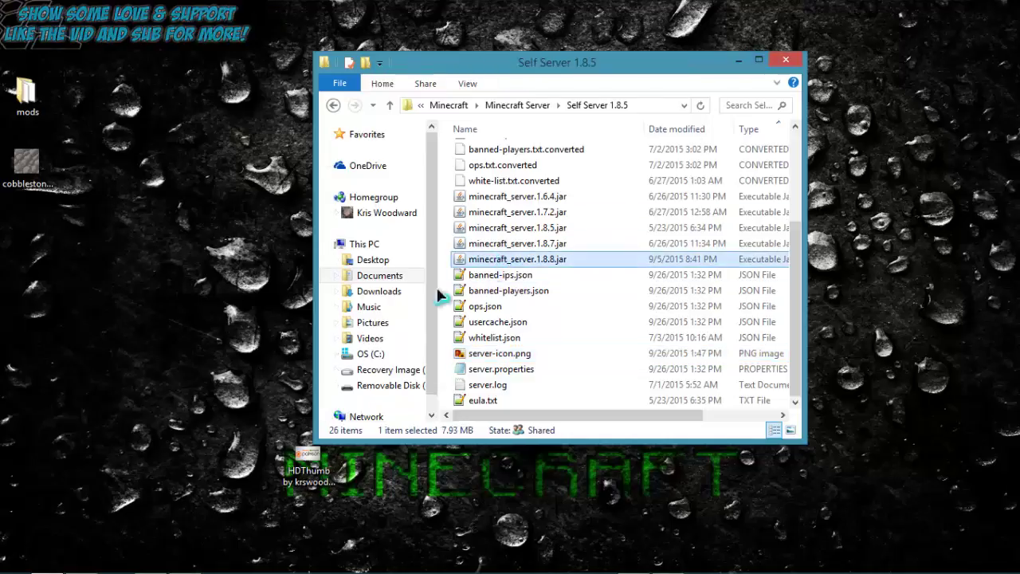
double_click(493, 263)
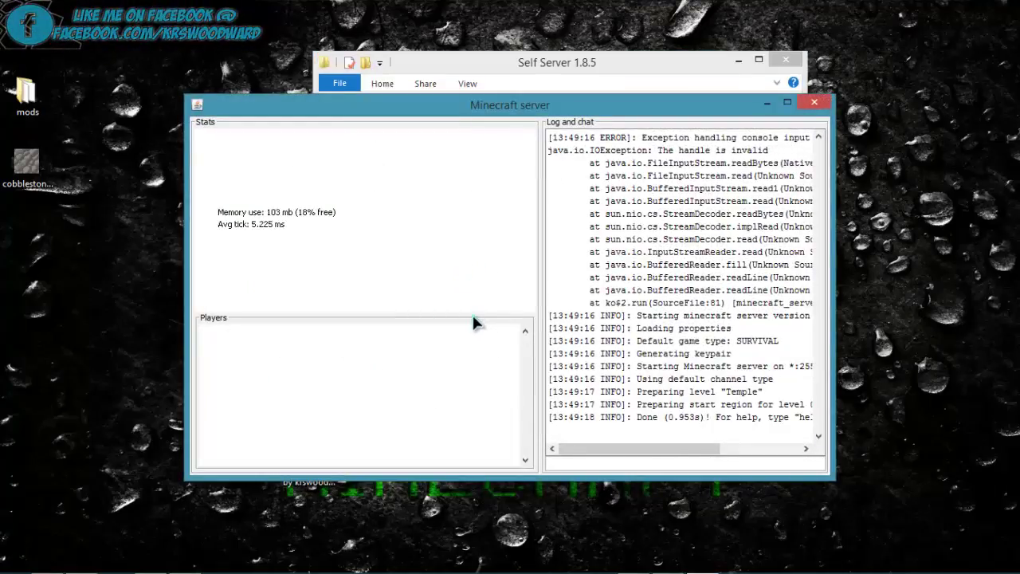
Switch back to Minecraft 1.8.8 and refresh the multiplayer server list
mouse_move(568, 571)
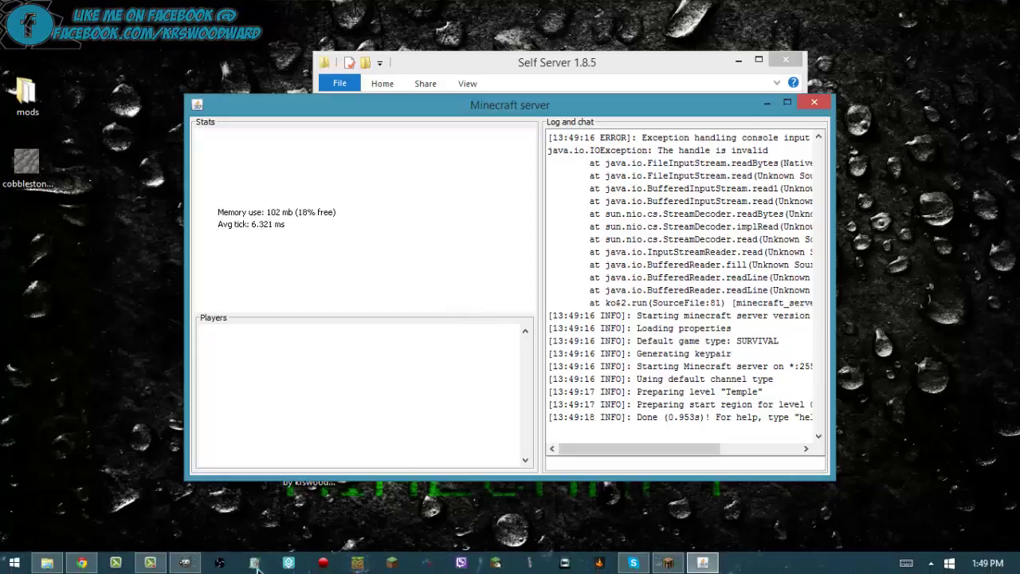
left_click(667, 563)
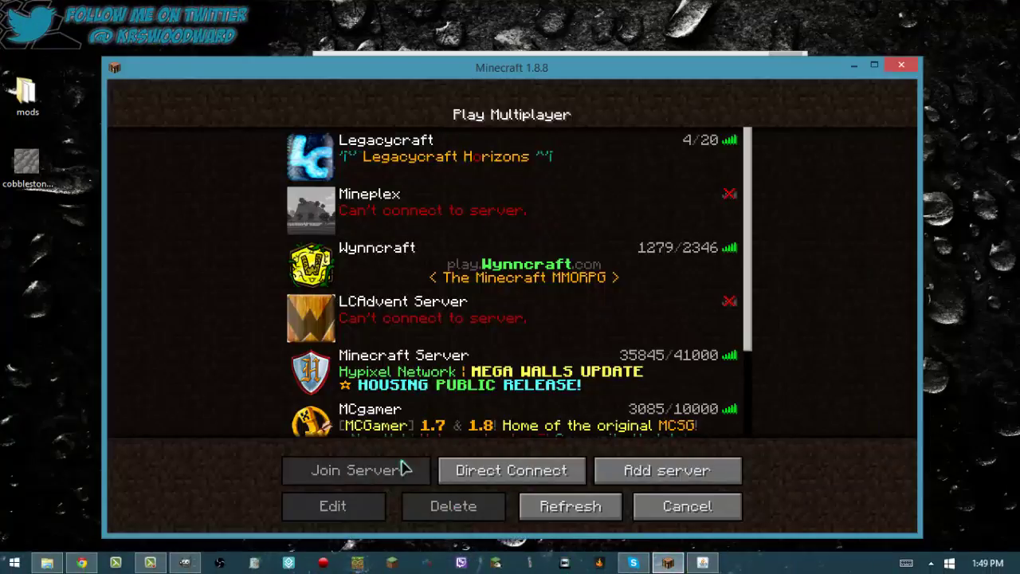
left_click(576, 508)
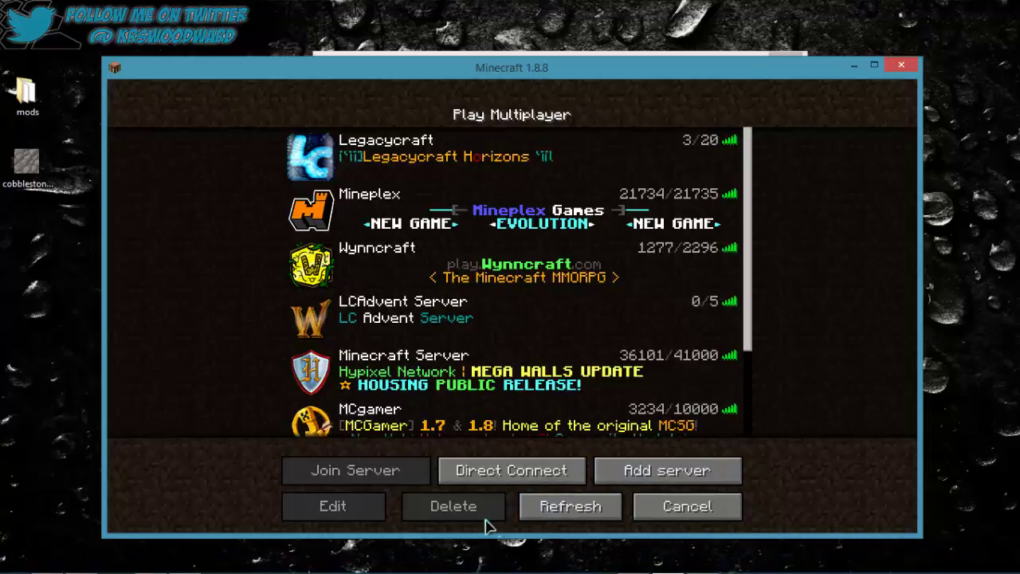